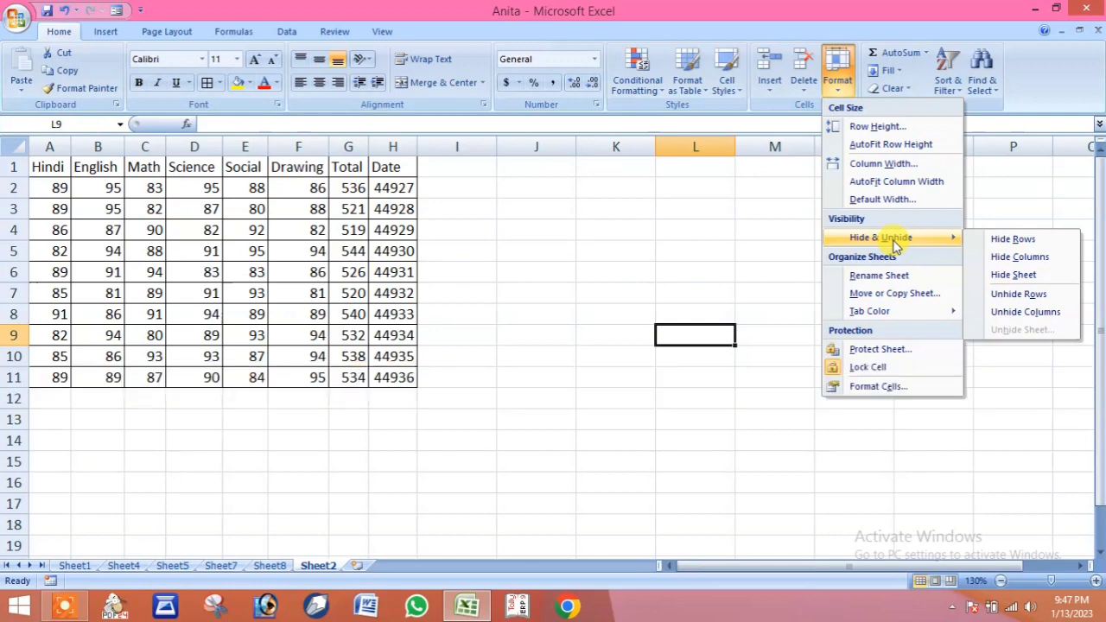
Hide the header row containing the subject names, Total and Date on Sheet2.
{"action": "left_click", "coordinate": [732, 253]}
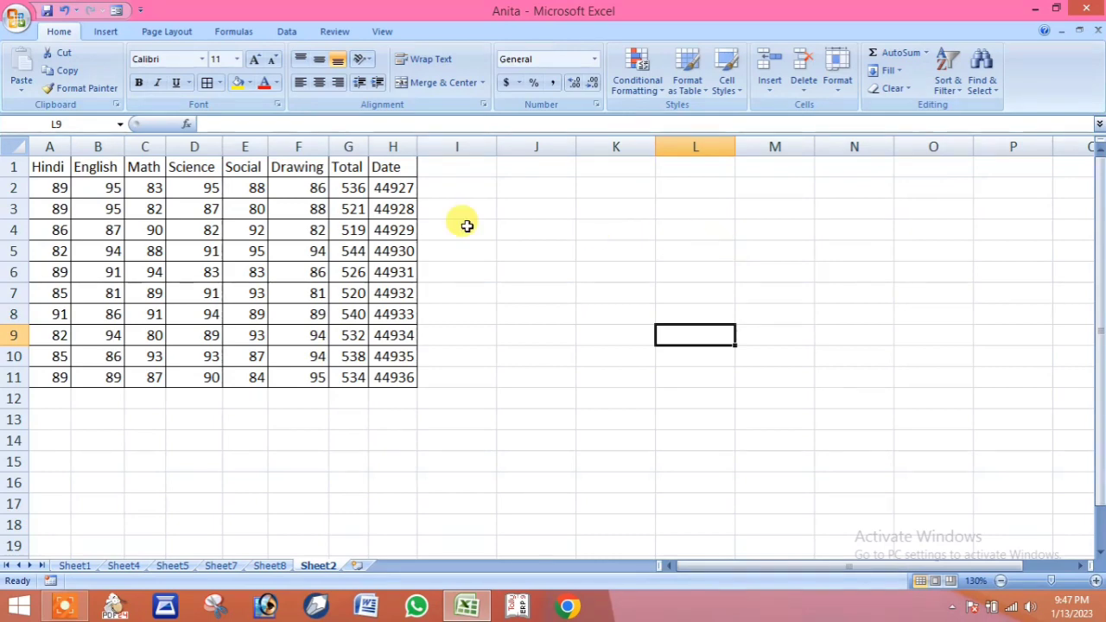
{"action": "left_click_drag", "start_coordinate": [50, 168], "coordinate": [374, 170]}
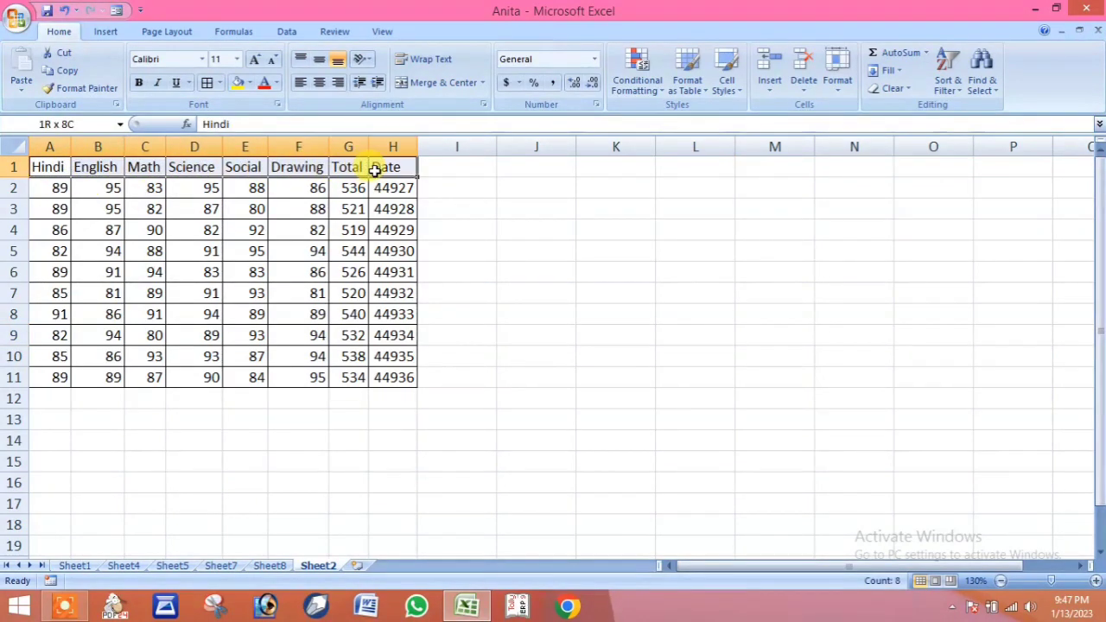
{"action": "left_click", "coordinate": [842, 91]}
{"action": "mouse_move", "coordinate": [882, 240]}
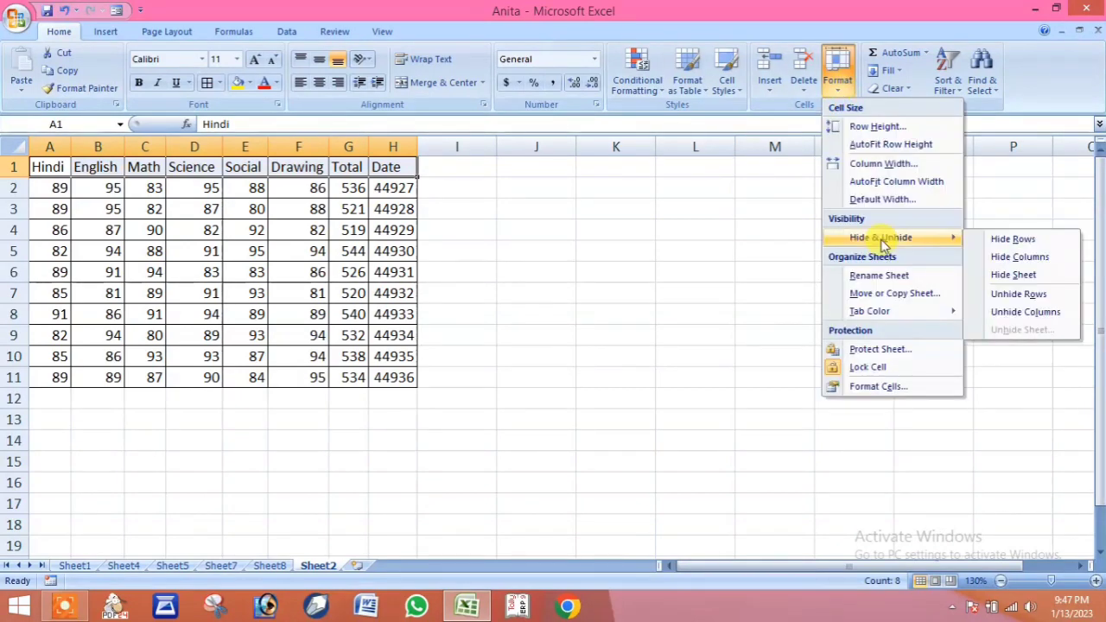
{"action": "left_click", "coordinate": [1000, 246]}
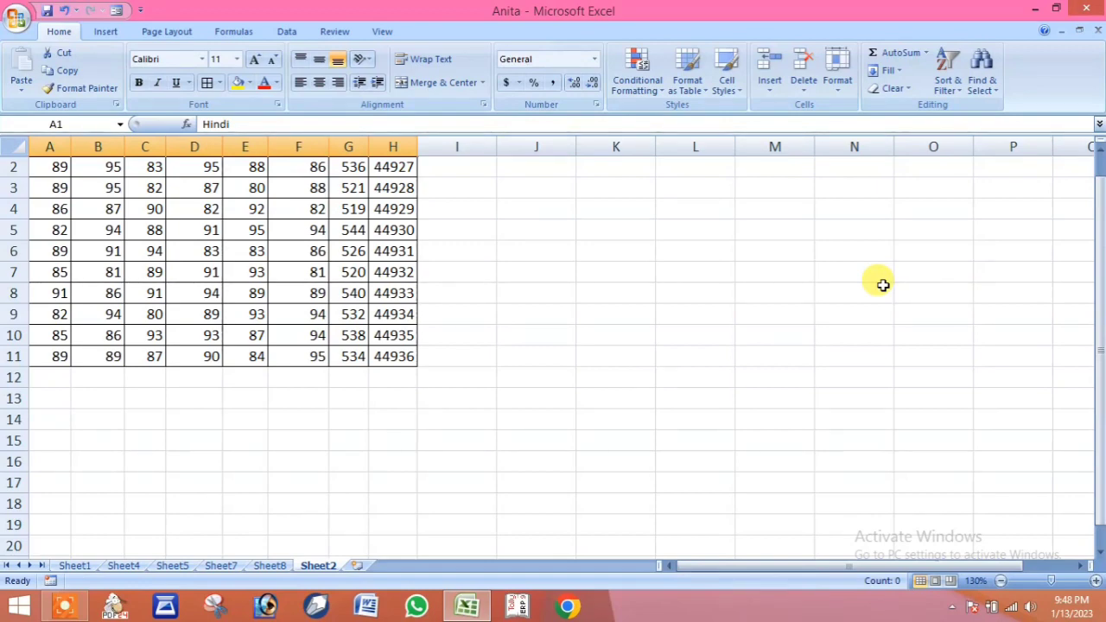
Unhide the hidden header row on Sheet2 and clear the selection.
{"action": "left_click", "coordinate": [837, 82]}
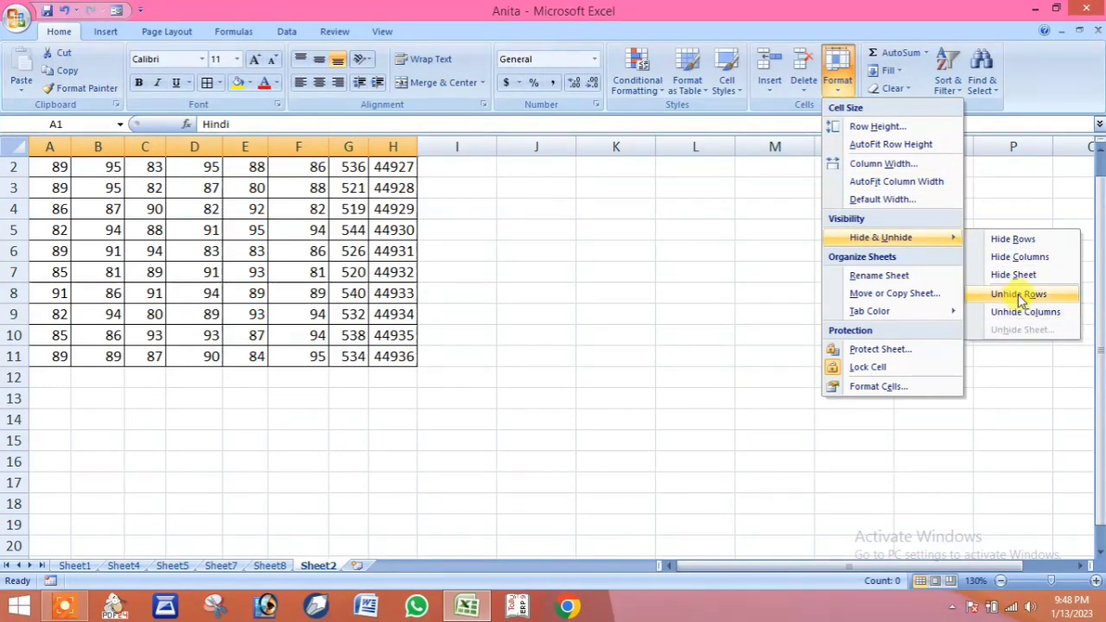
{"action": "left_click", "coordinate": [1019, 295]}
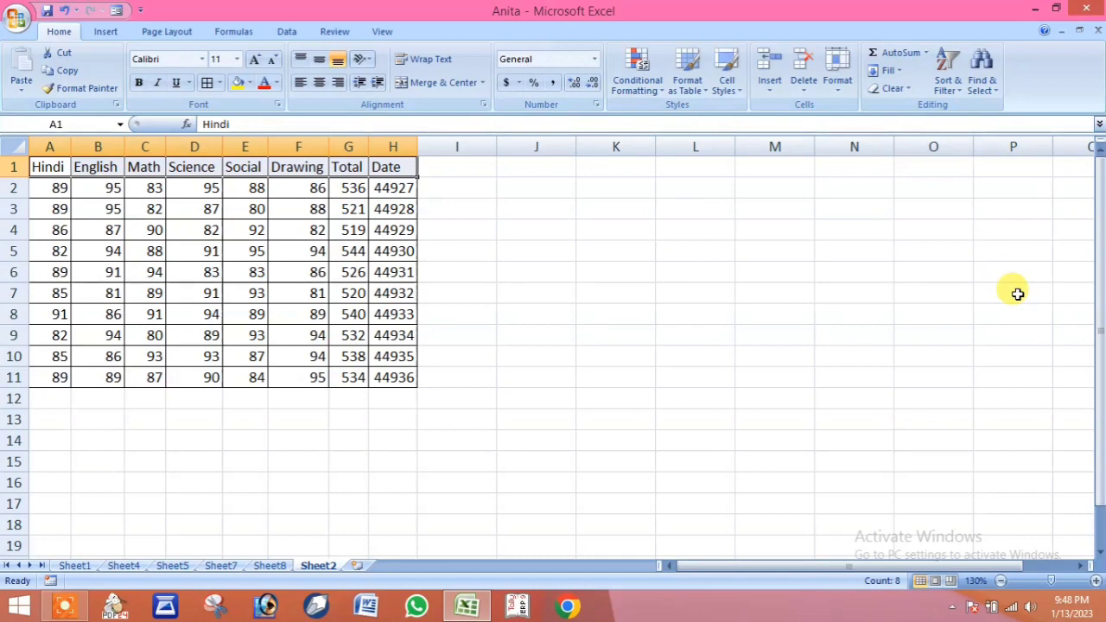
{"action": "left_click", "coordinate": [694, 419]}
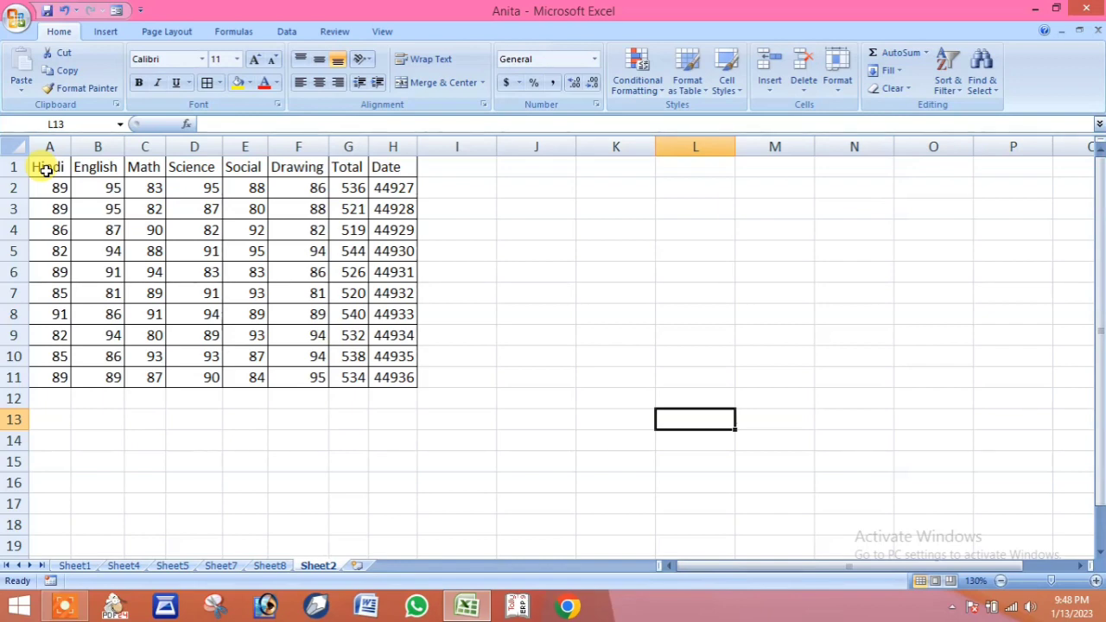
Select the Hindi marks in A1:A11 and hide their column.
{"action": "left_click_drag", "start_coordinate": [46, 171], "coordinate": [57, 377]}
{"action": "left_click", "coordinate": [836, 87]}
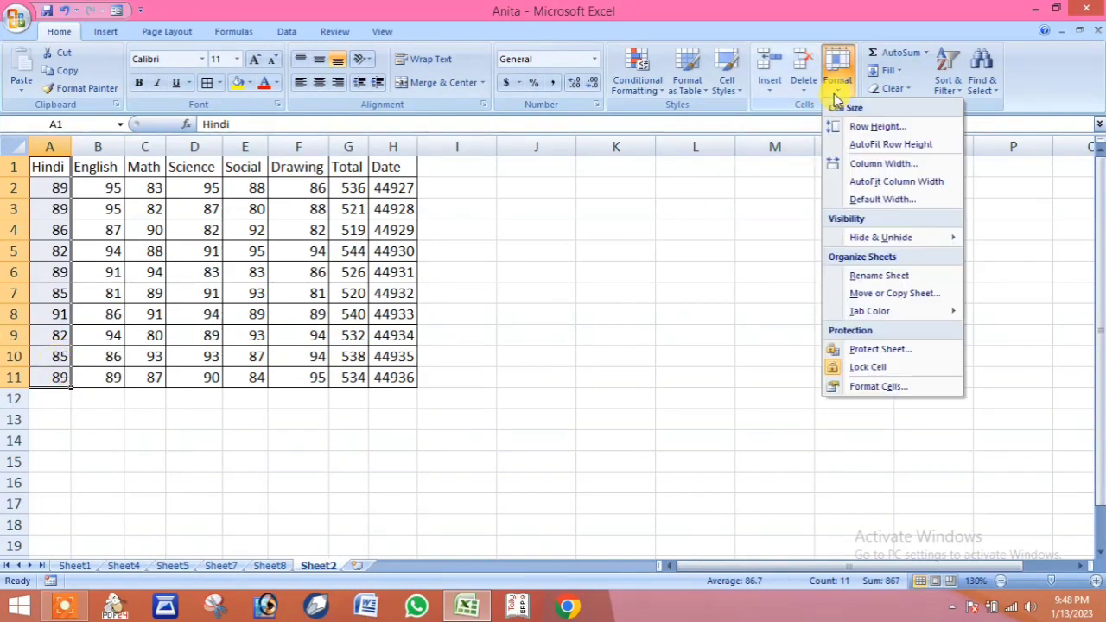
{"action": "mouse_move", "coordinate": [921, 239]}
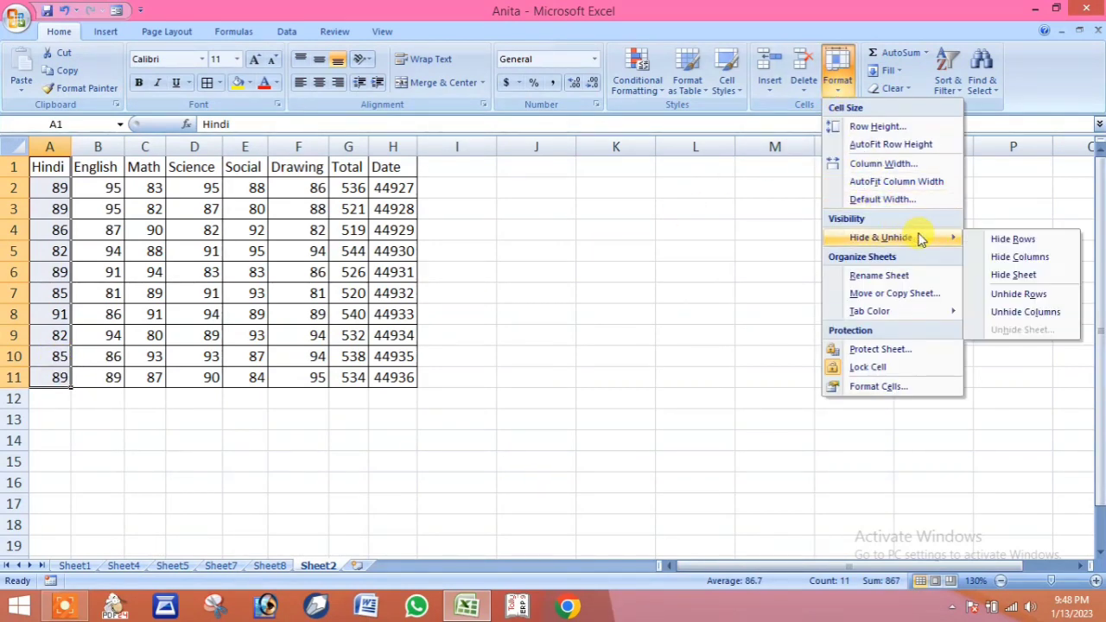
{"action": "left_click", "coordinate": [1014, 263]}
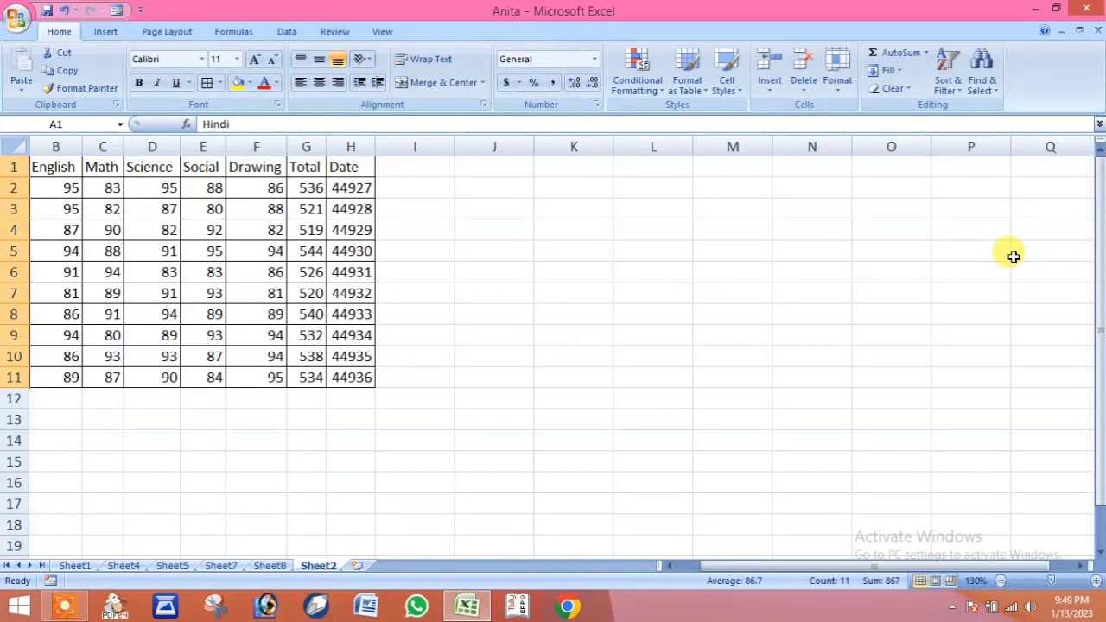
Unhide the hidden Hindi column of the marks table.
{"action": "left_click", "coordinate": [837, 86]}
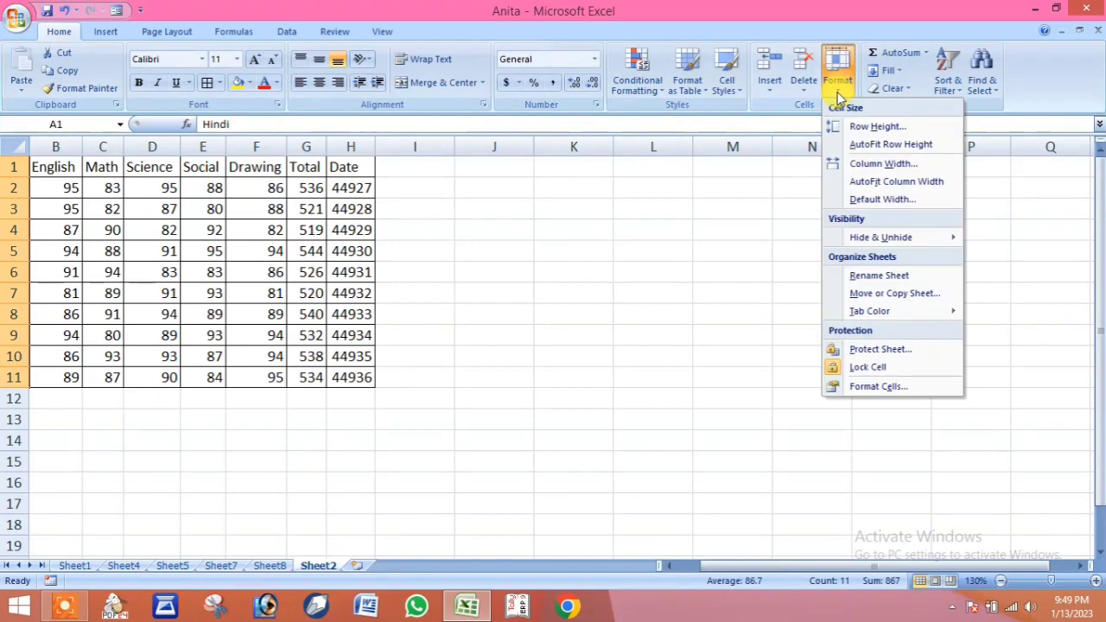
{"action": "mouse_move", "coordinate": [948, 246]}
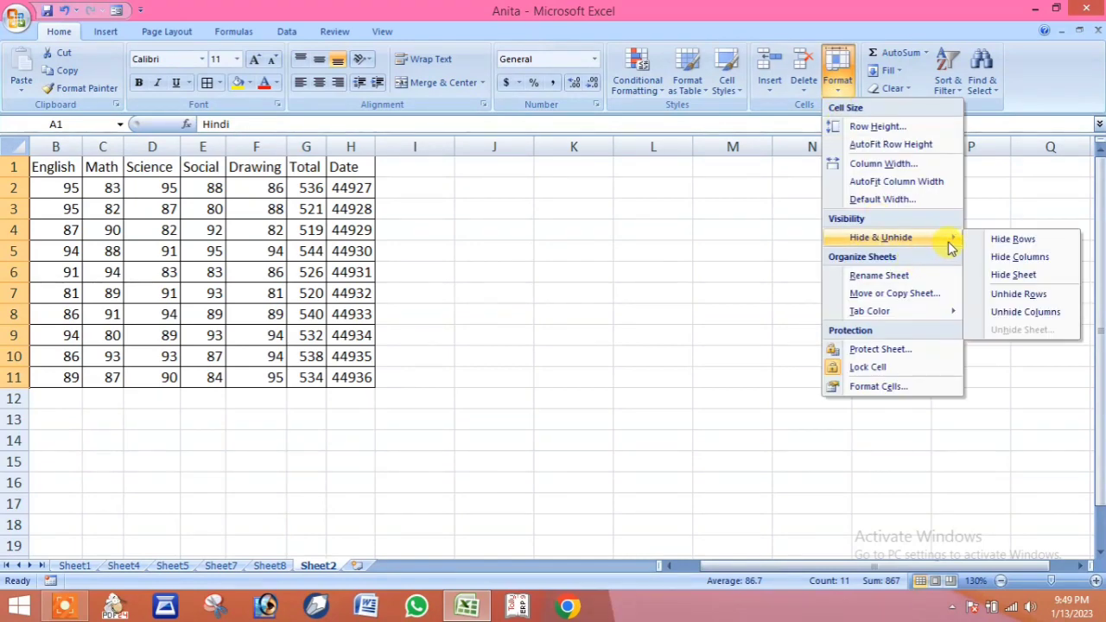
{"action": "left_click", "coordinate": [1011, 318]}
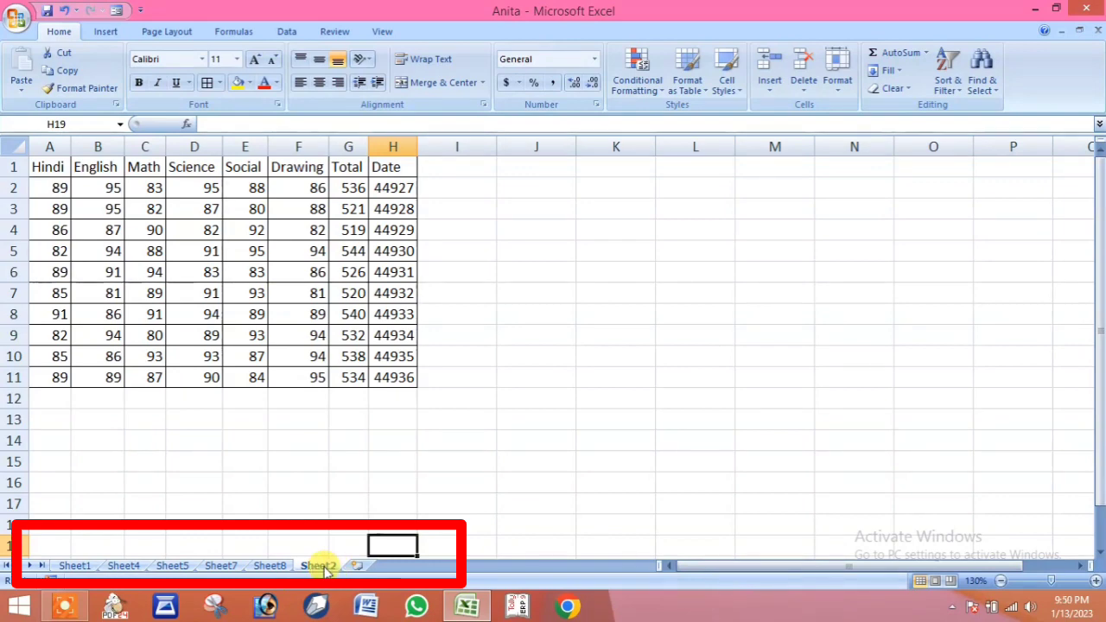
Hide the Sheet2 worksheet.
{"action": "left_click", "coordinate": [834, 87]}
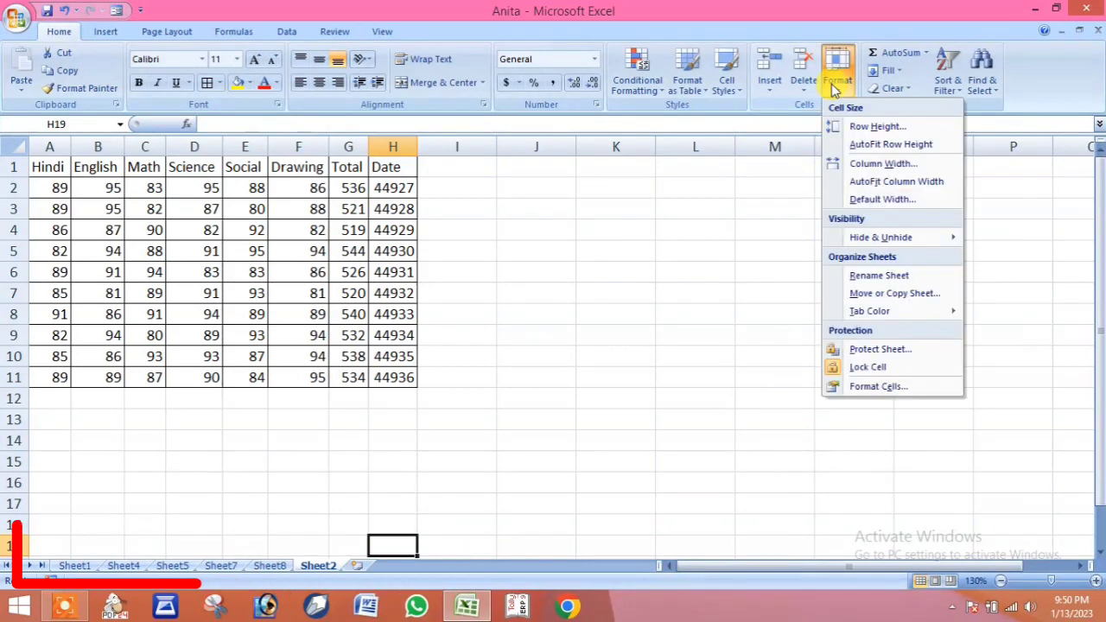
{"action": "mouse_move", "coordinate": [886, 246]}
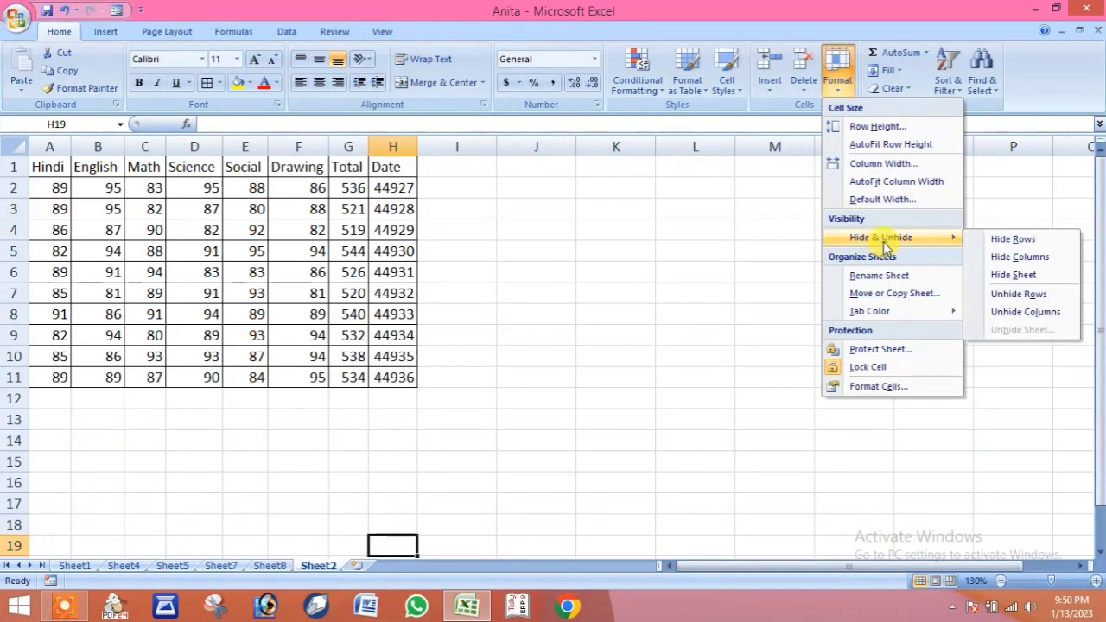
{"action": "left_click", "coordinate": [1013, 275]}
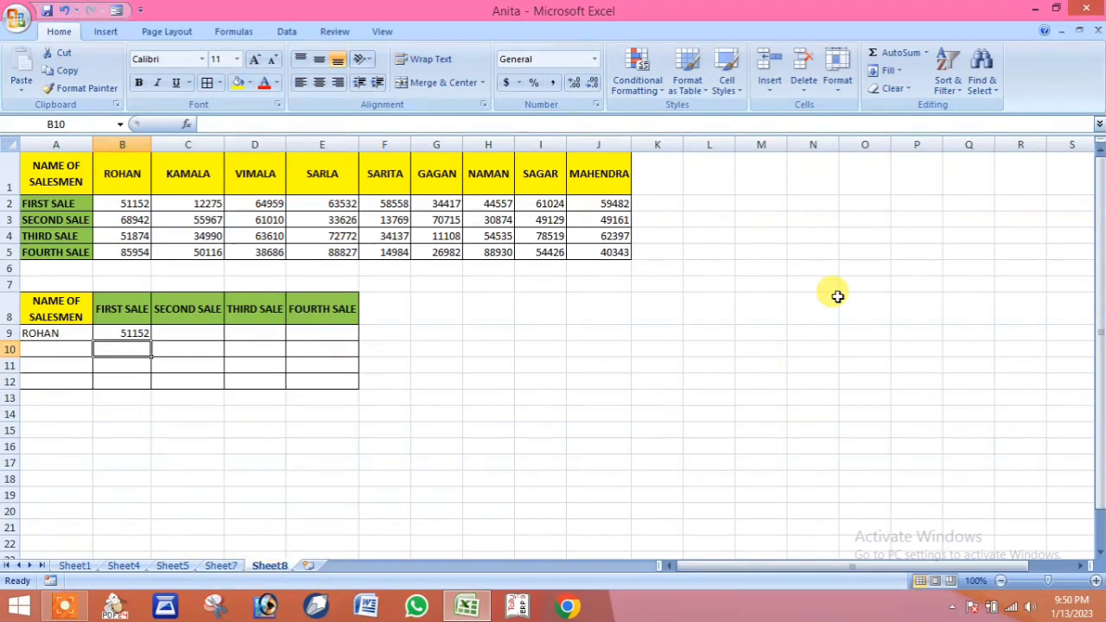
Unhide the Sheet2 worksheet.
{"action": "left_click", "coordinate": [836, 86]}
{"action": "mouse_move", "coordinate": [899, 239]}
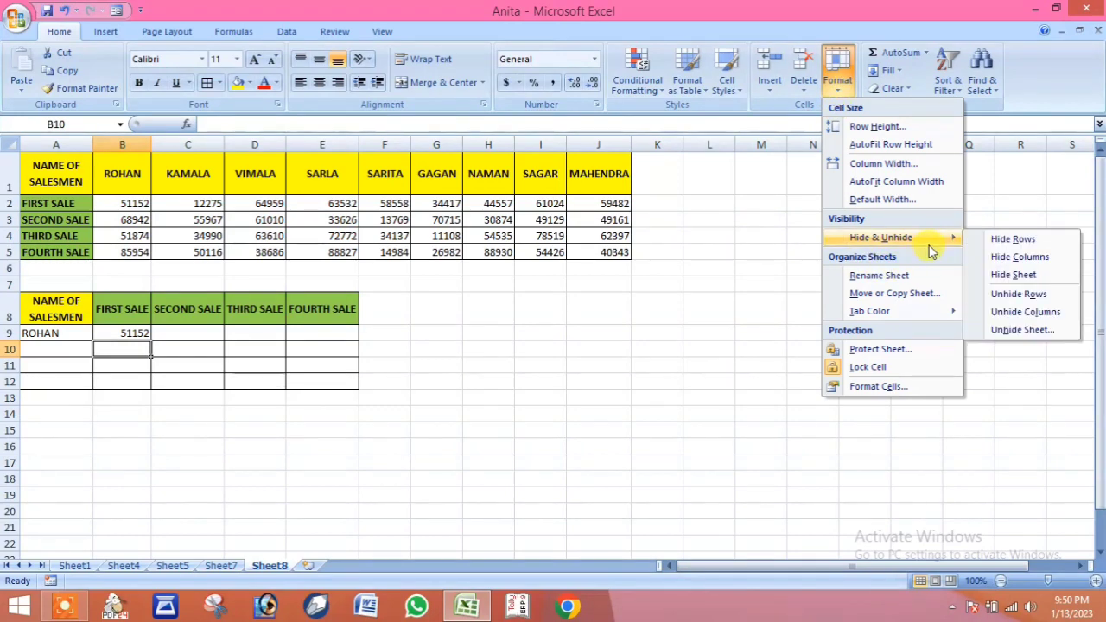
{"action": "left_click", "coordinate": [1004, 335]}
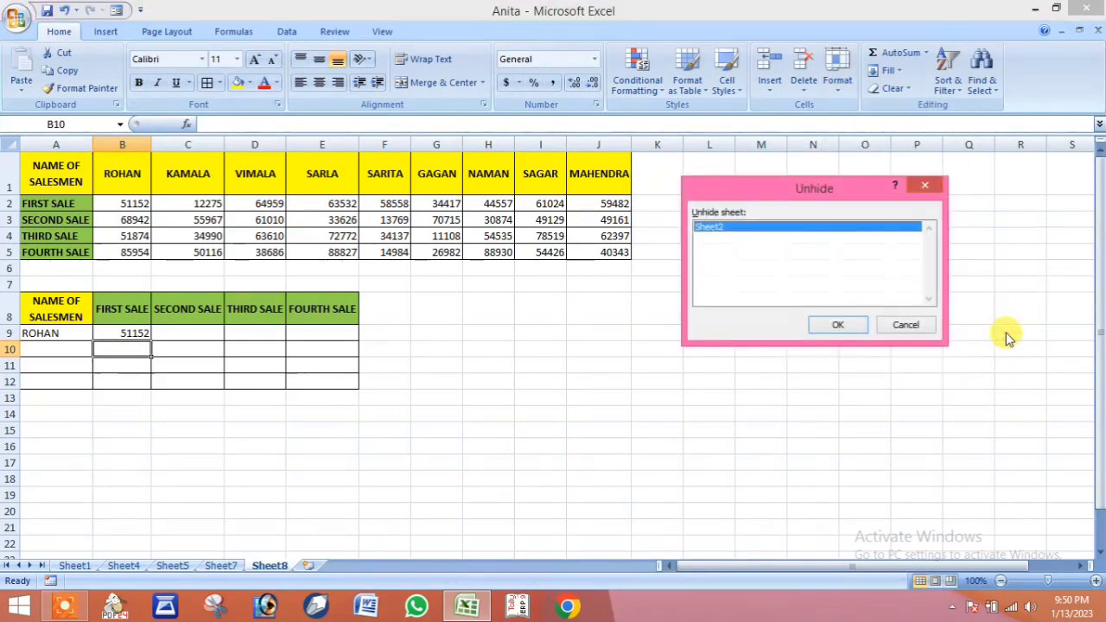
{"action": "left_click", "coordinate": [851, 325]}
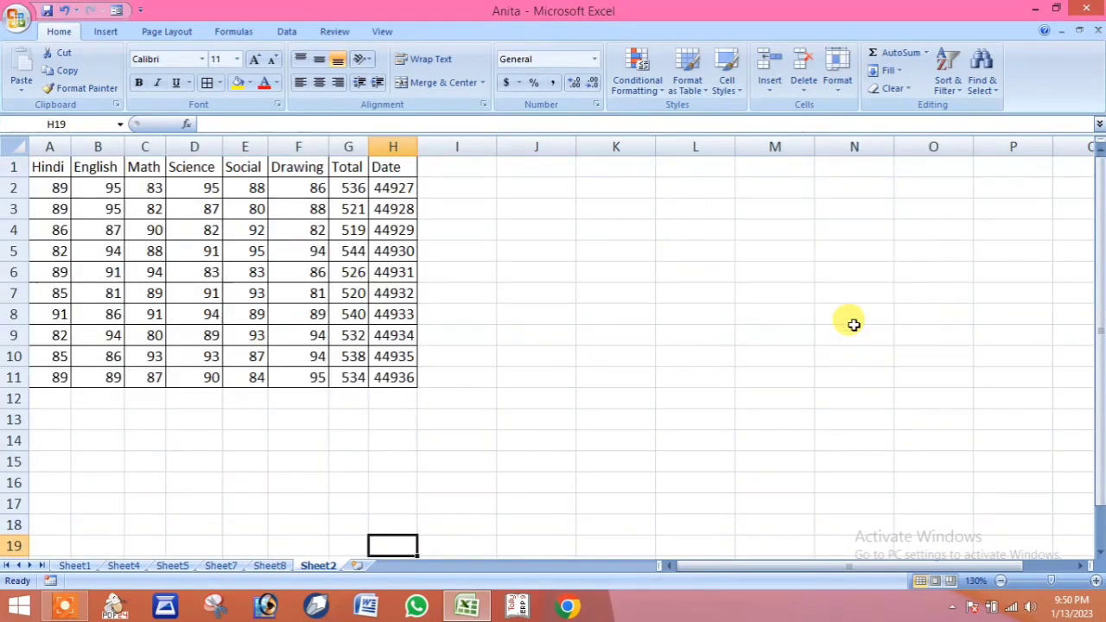
Switch to the Sheet1 worksheet containing the Conditional Formatting table.
{"action": "left_click", "coordinate": [280, 501]}
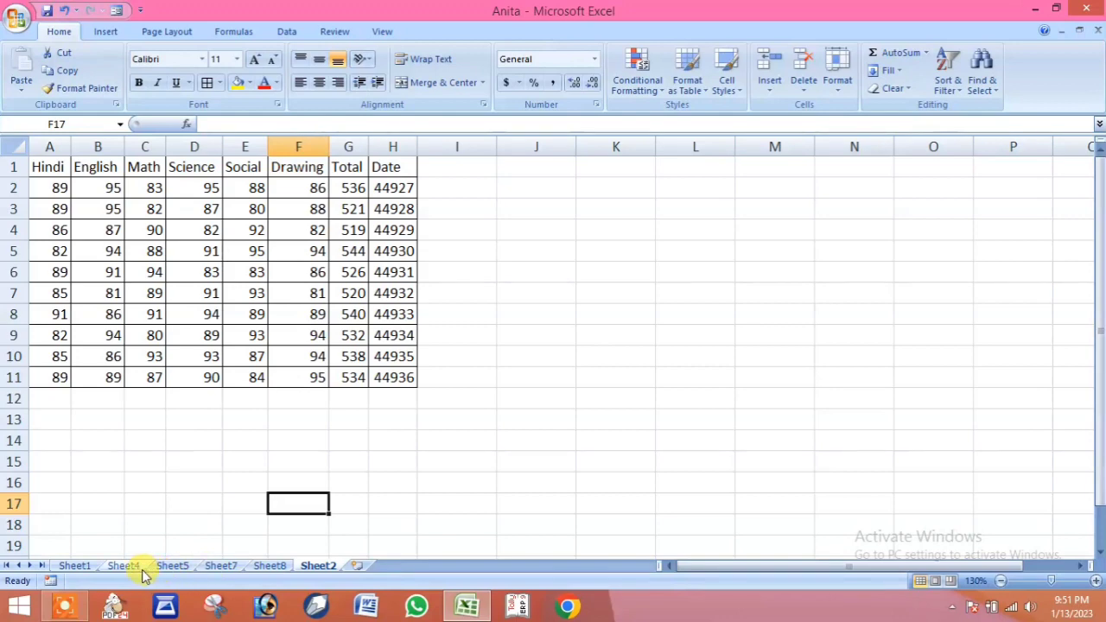
{"action": "left_click", "coordinate": [76, 566]}
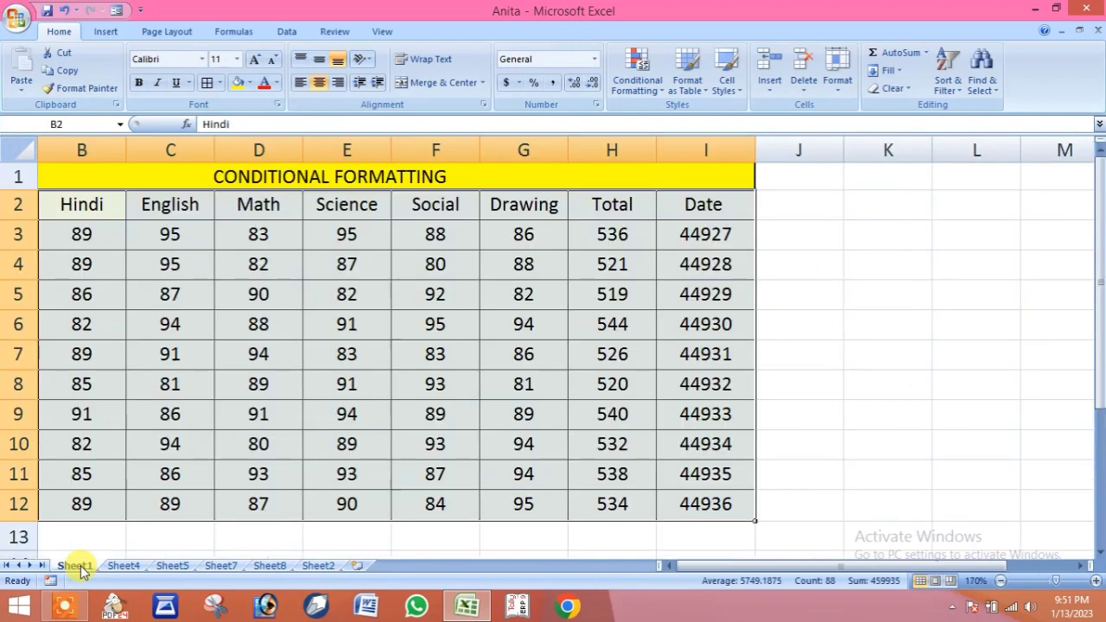
{"action": "left_click", "coordinate": [839, 92]}
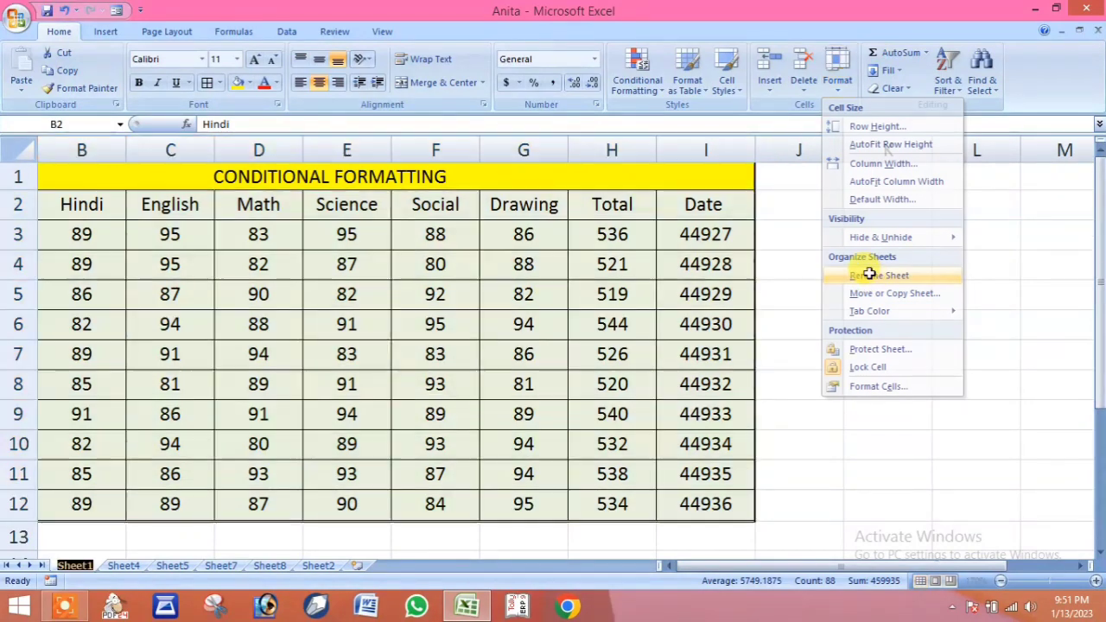
{"action": "left_click", "coordinate": [875, 276]}
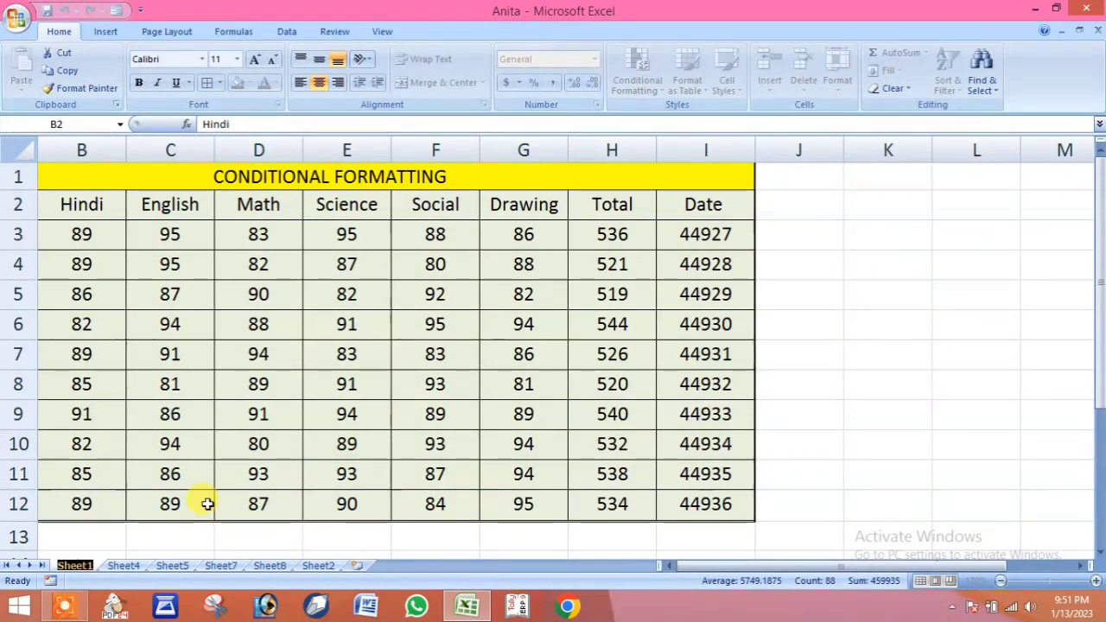
{"action": "key", "text": "Return"}
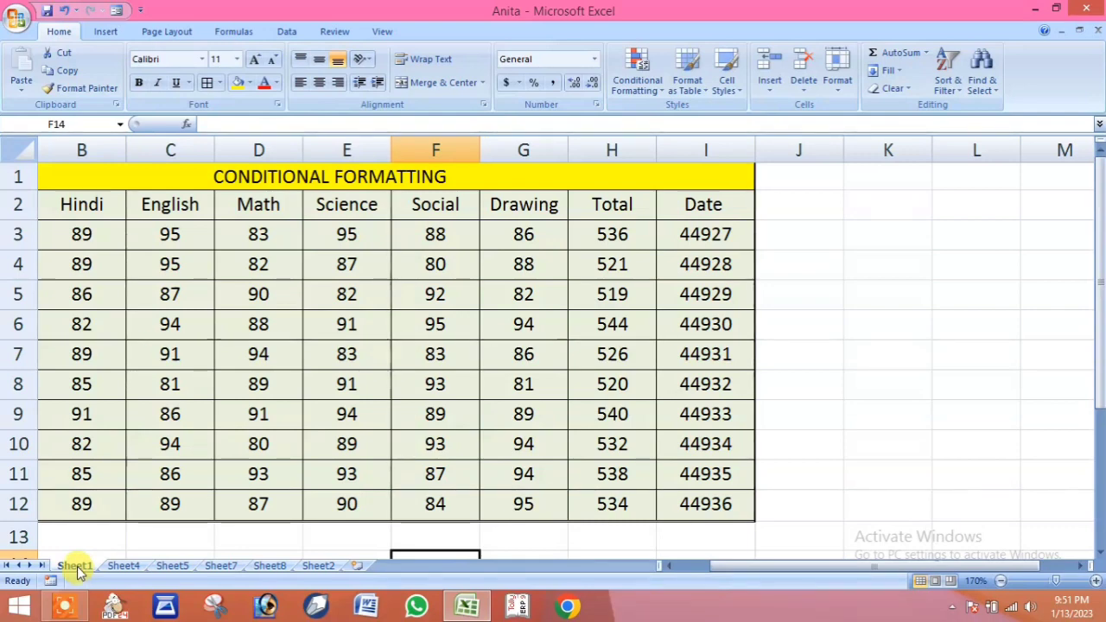
Rename the Sheet1 worksheet as "result".
{"action": "right_click", "coordinate": [77, 566]}
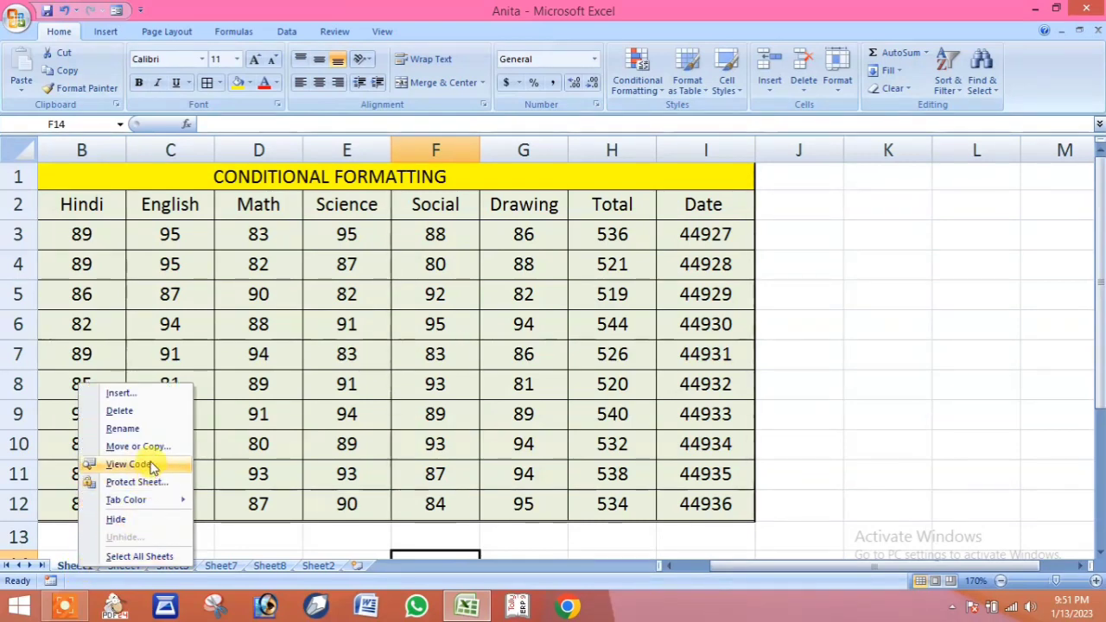
{"action": "left_click", "coordinate": [134, 429]}
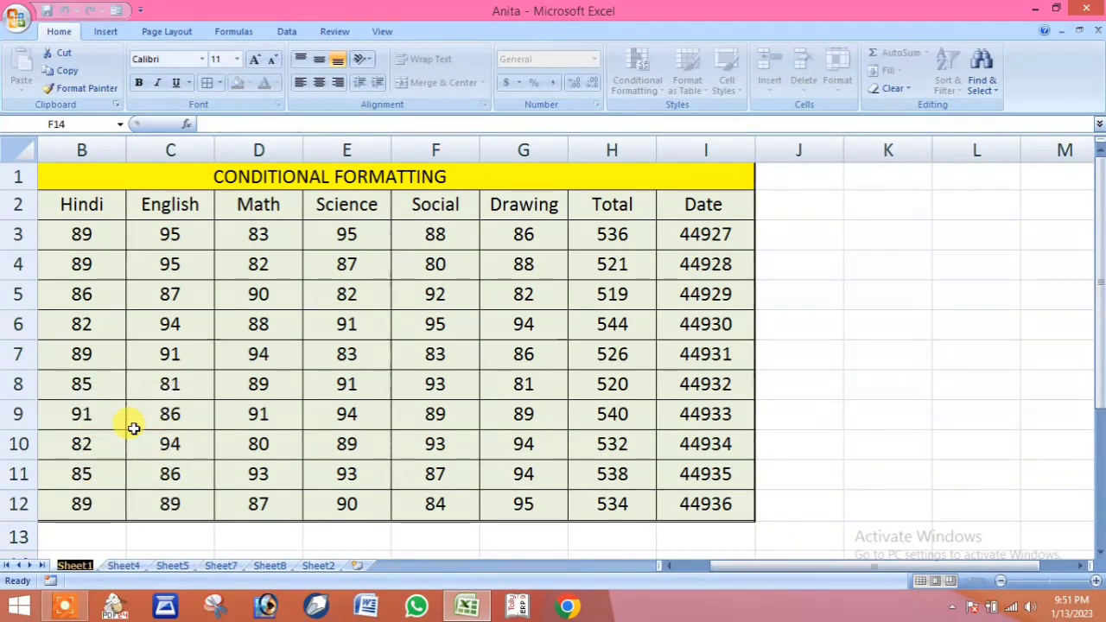
{"action": "type", "text": "resul"}
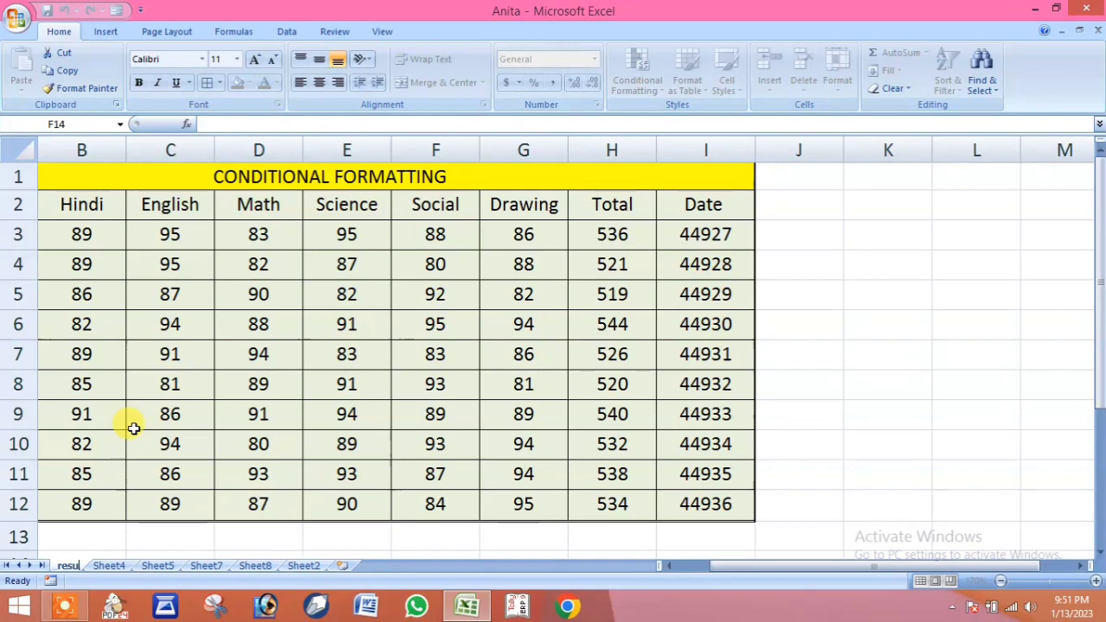
{"action": "type", "text": "t"}
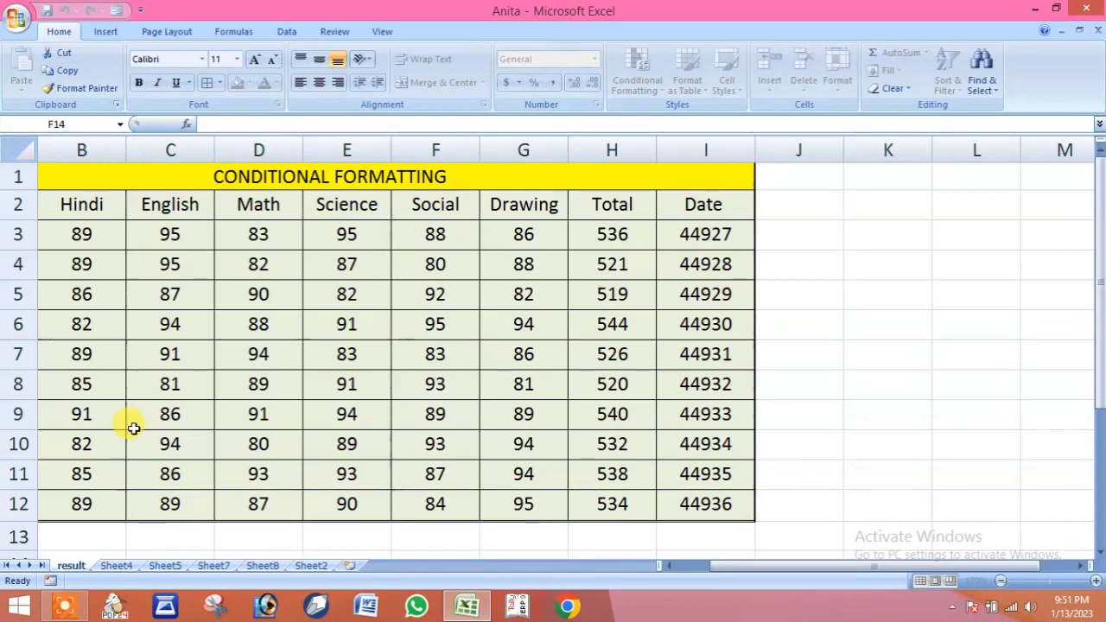
{"action": "left_click", "coordinate": [822, 449]}
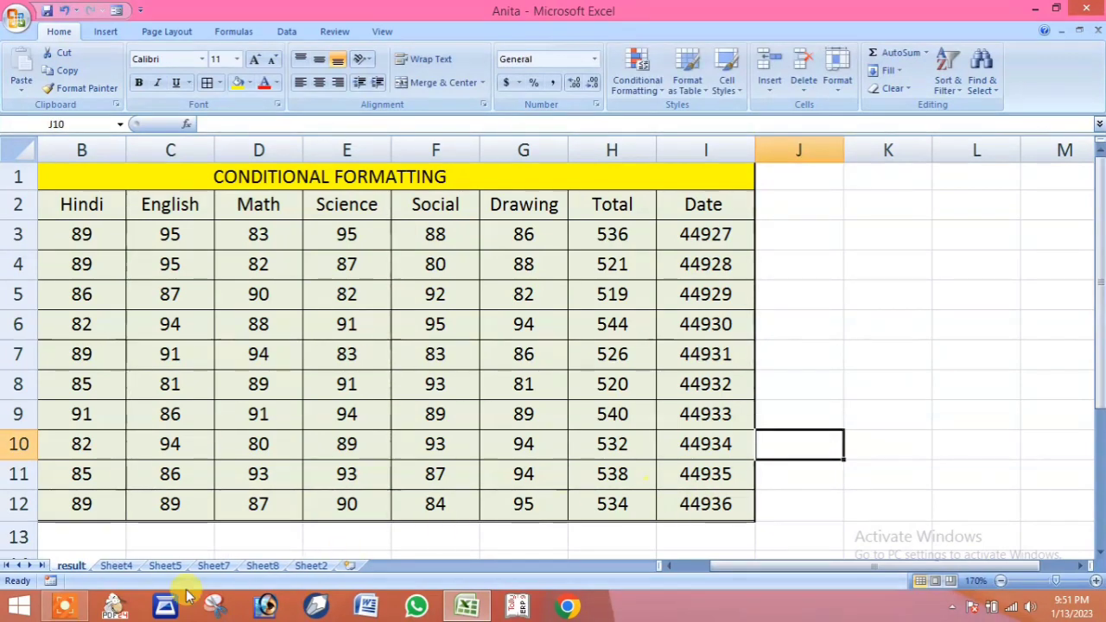
Rename the Sheet4 worksheet as "formula".
{"action": "left_click", "coordinate": [115, 566]}
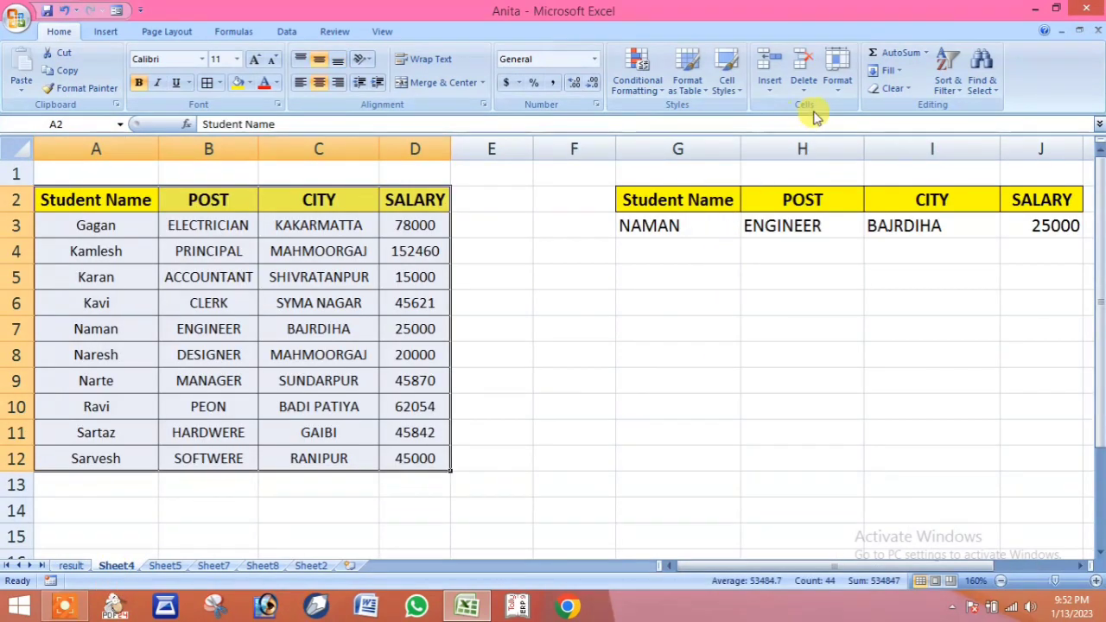
{"action": "left_click", "coordinate": [831, 82]}
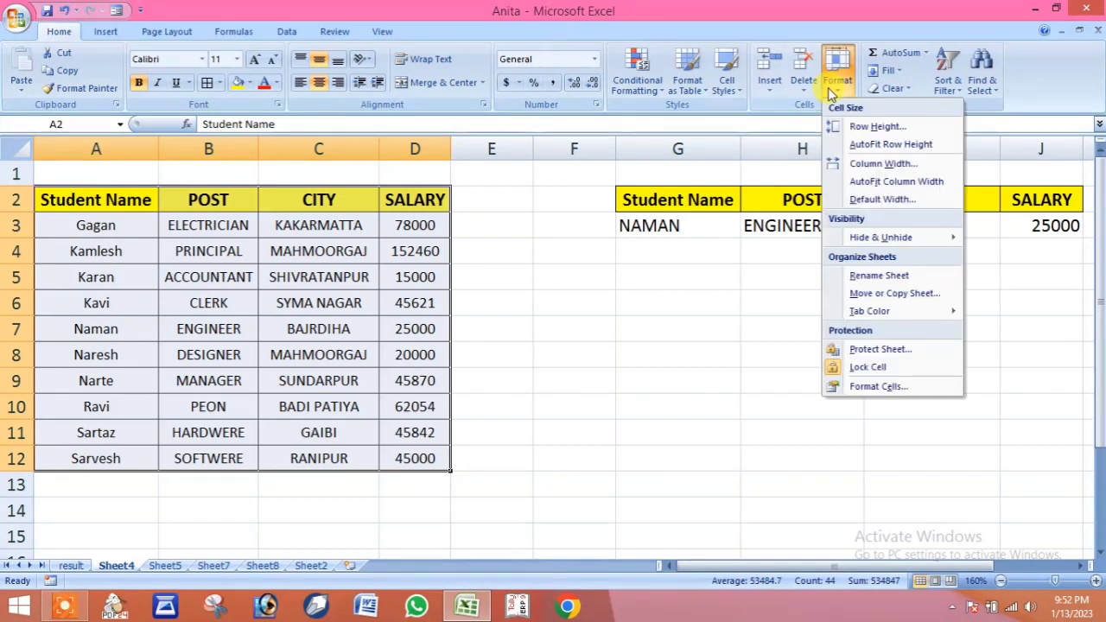
{"action": "left_click", "coordinate": [850, 275]}
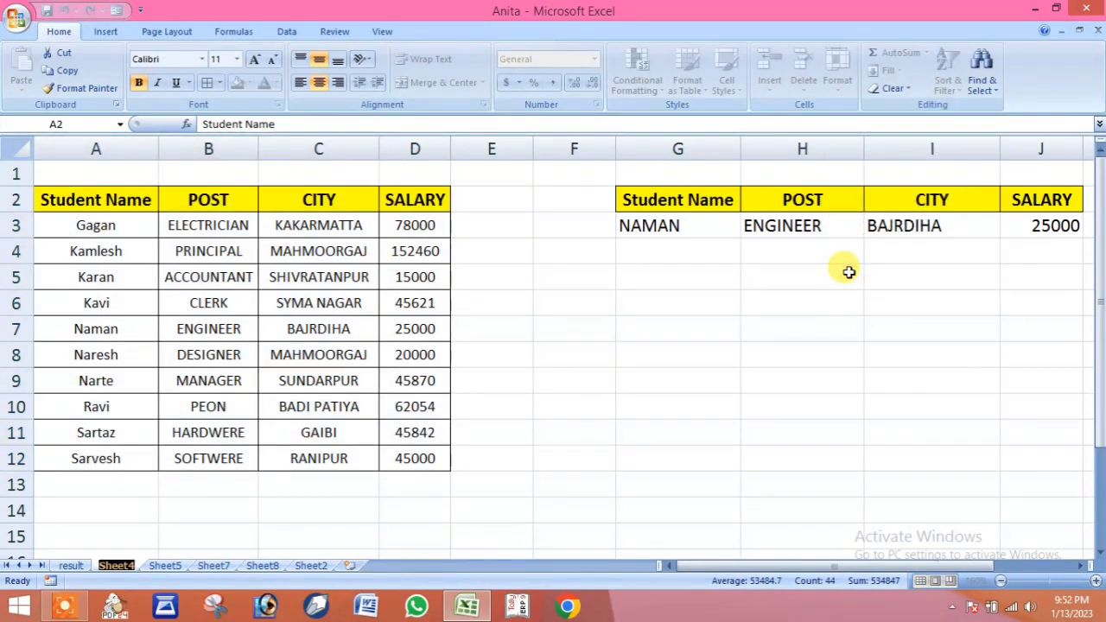
{"action": "type", "text": "formula"}
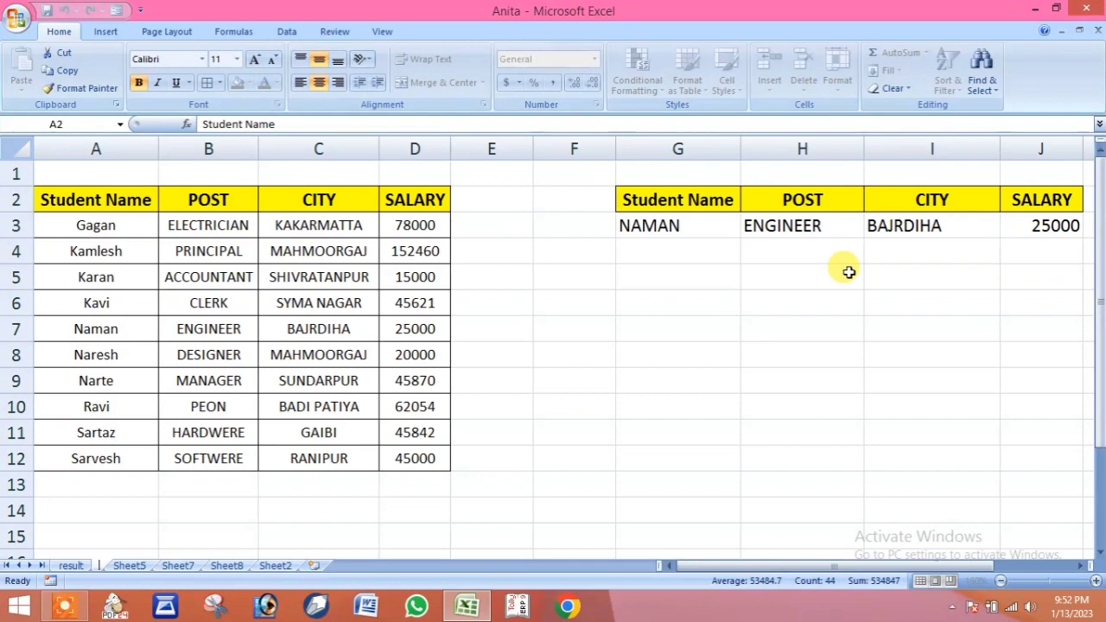
{"action": "key", "text": "Return"}
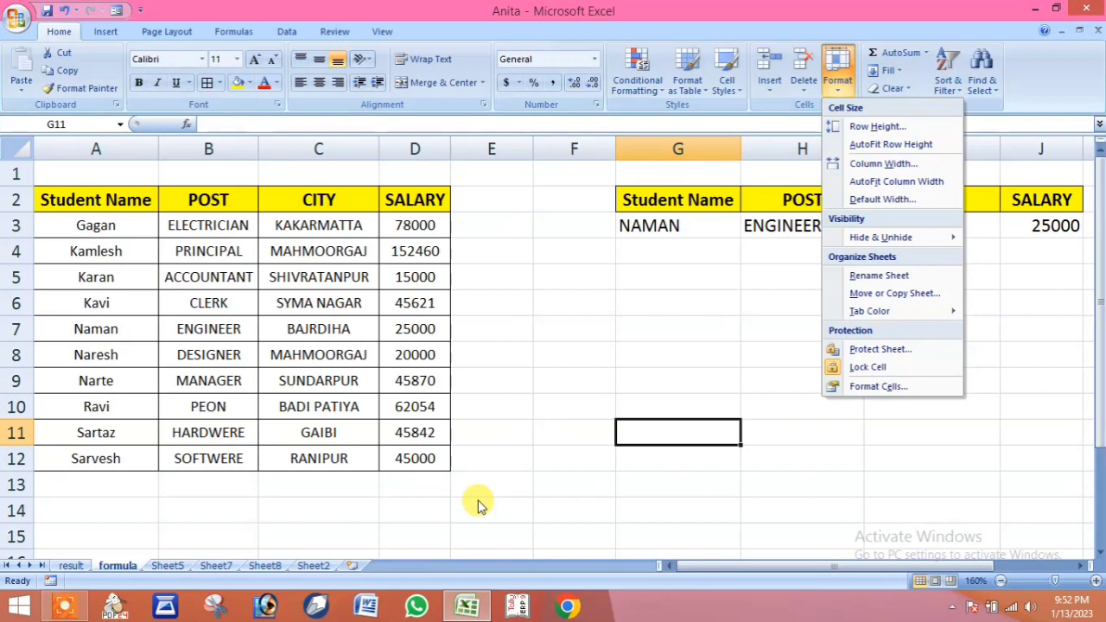
{"action": "left_click", "coordinate": [480, 505]}
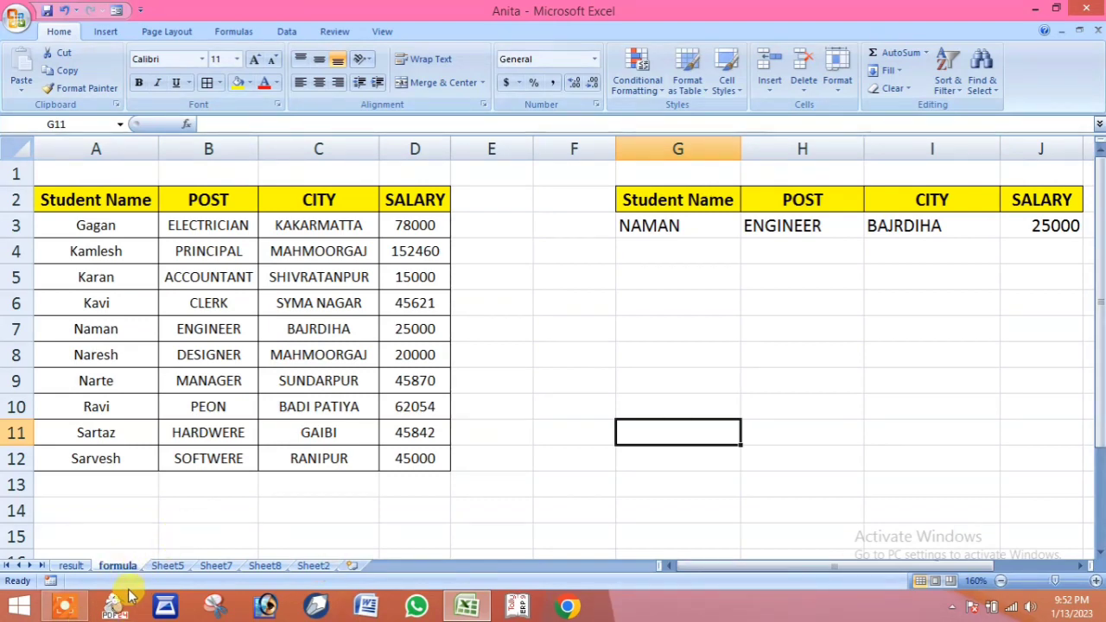
Move the result worksheet between Sheet8 and Sheet2 in the sheet order.
{"action": "left_click", "coordinate": [71, 566]}
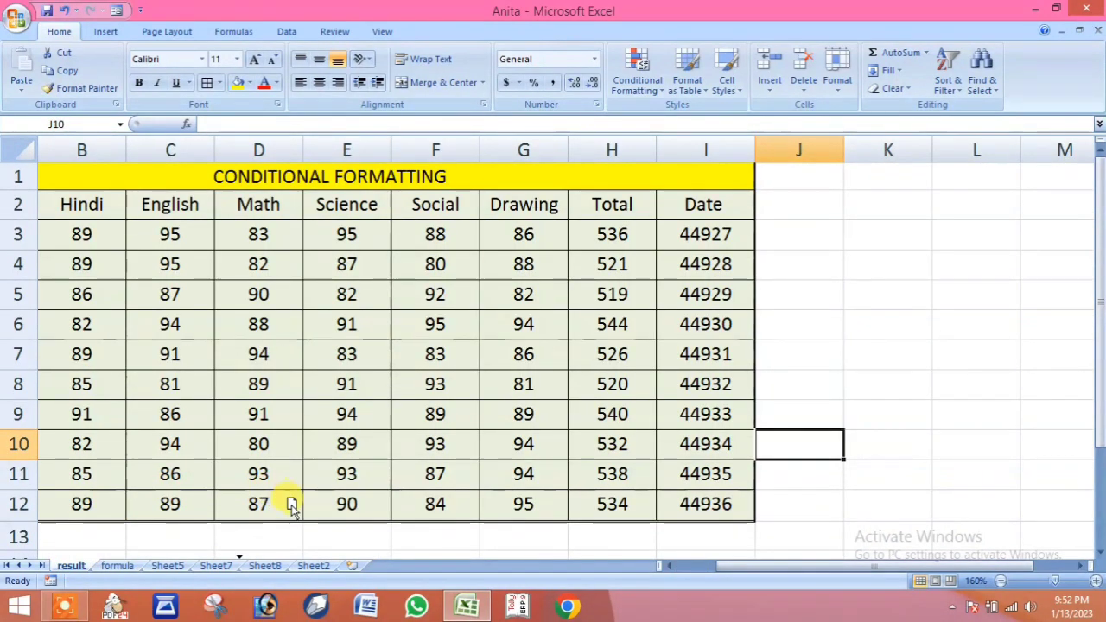
{"action": "left_click_drag", "start_coordinate": [325, 550], "coordinate": [331, 562]}
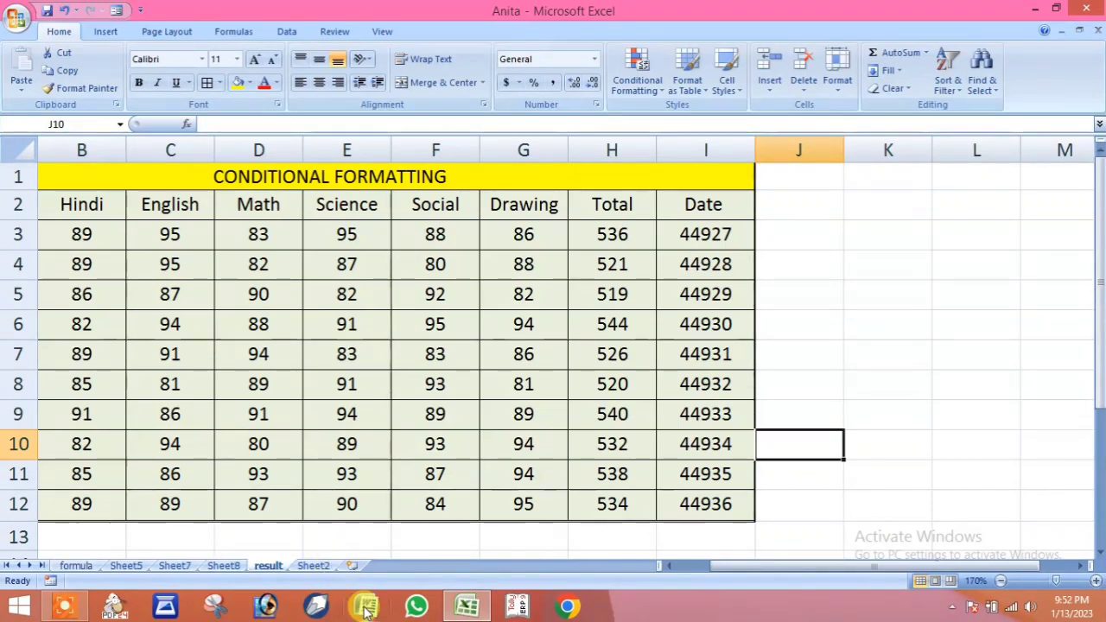
Reorder the worksheets by placing Sheet2 before Sheet7 and moving Sheet8 to the first position.
{"action": "left_click", "coordinate": [278, 574]}
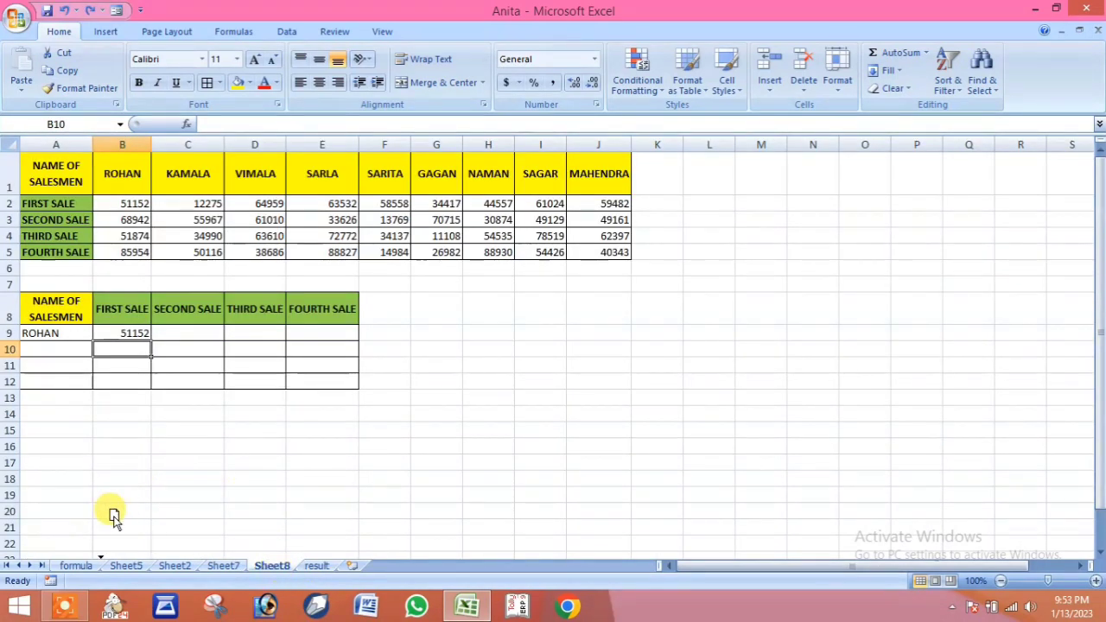
{"action": "mouse_move", "coordinate": [114, 516]}
{"action": "left_mouse_down"}
{"action": "mouse_move", "coordinate": [84, 548]}
{"action": "mouse_move", "coordinate": [96, 562]}
{"action": "left_mouse_up"}
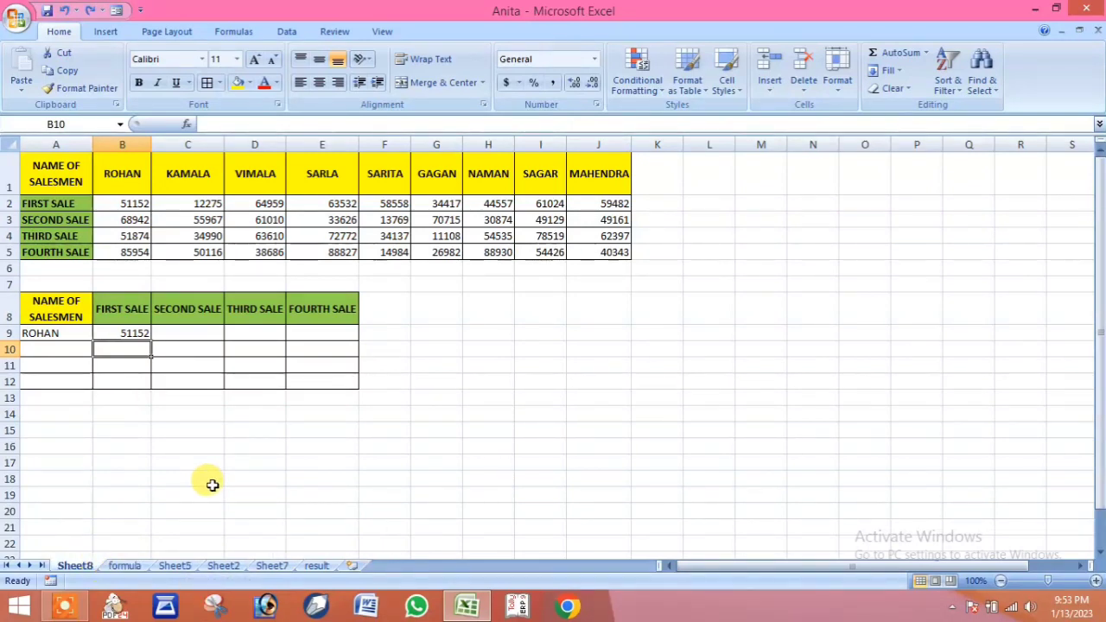
Move Sheet8 to the end of the Anita.xlsx workbook using Move or Copy Sheet.
{"action": "left_click", "coordinate": [837, 95]}
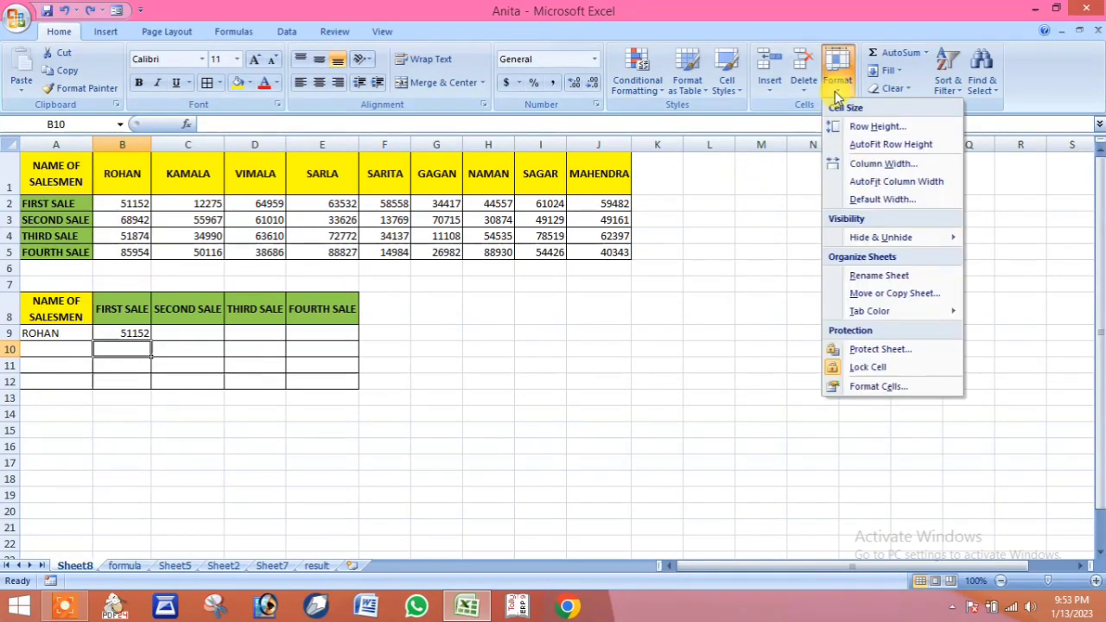
{"action": "left_click", "coordinate": [861, 296]}
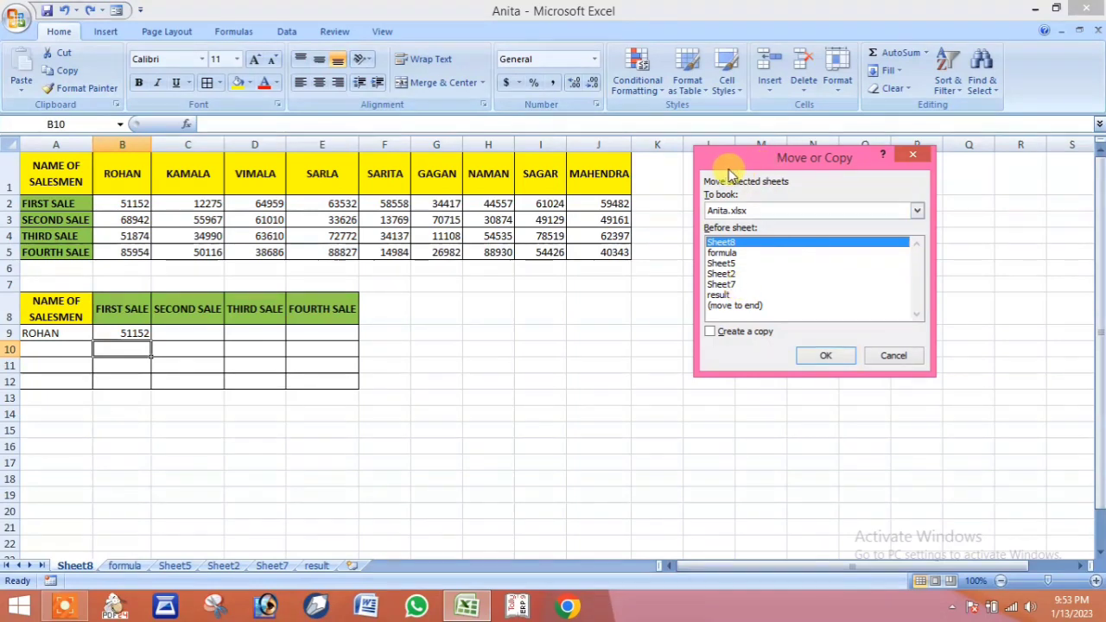
{"action": "left_click_drag", "start_coordinate": [729, 171], "coordinate": [643, 176]}
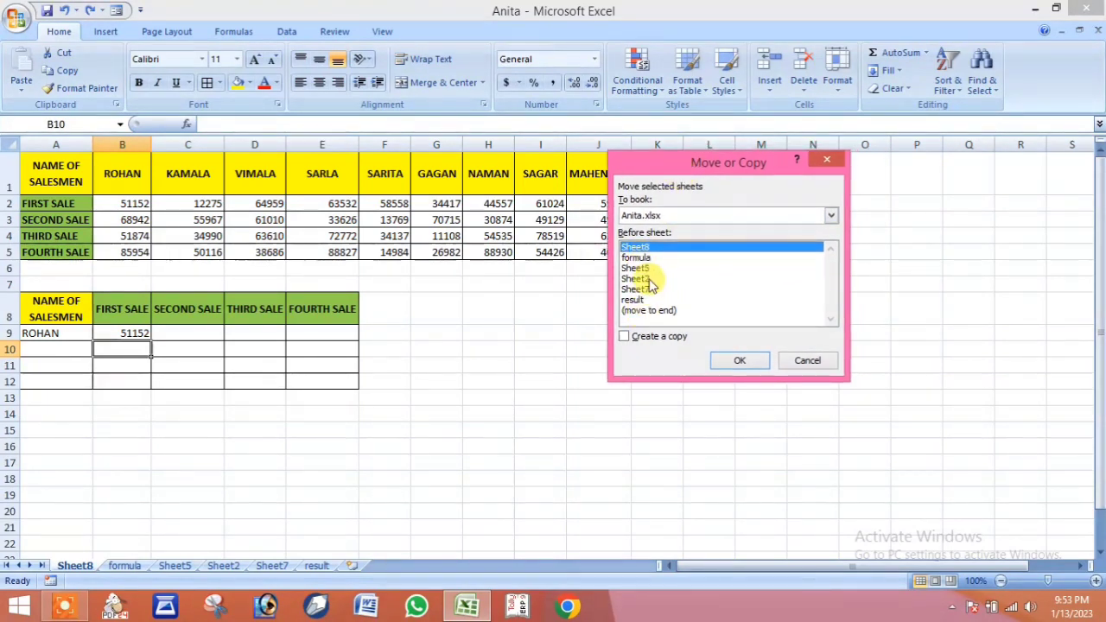
{"action": "left_click", "coordinate": [646, 311]}
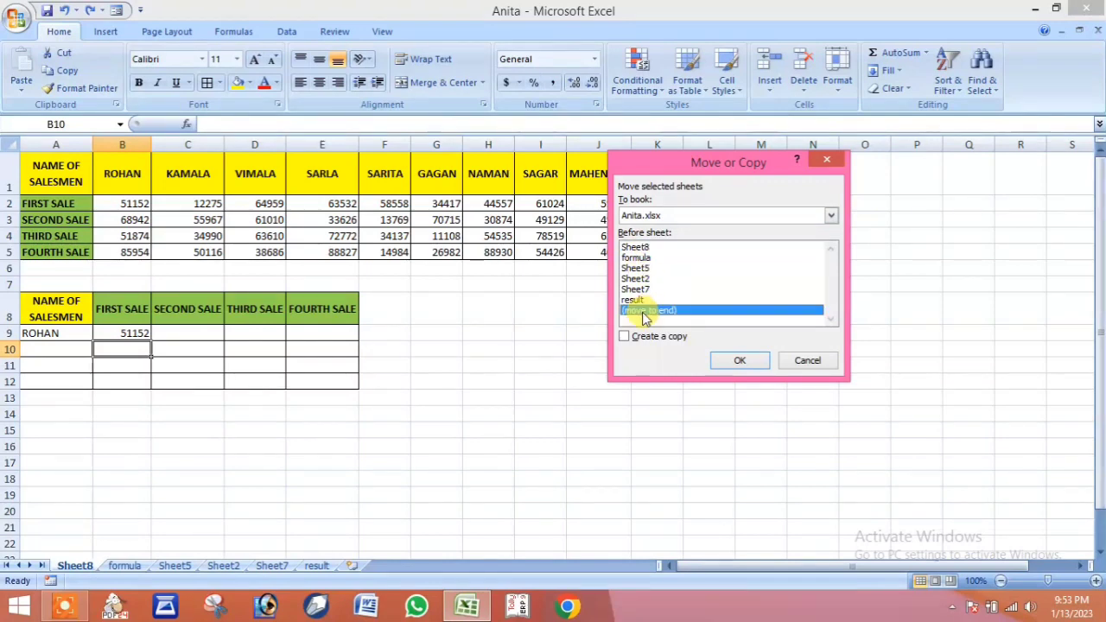
{"action": "left_click", "coordinate": [743, 360]}
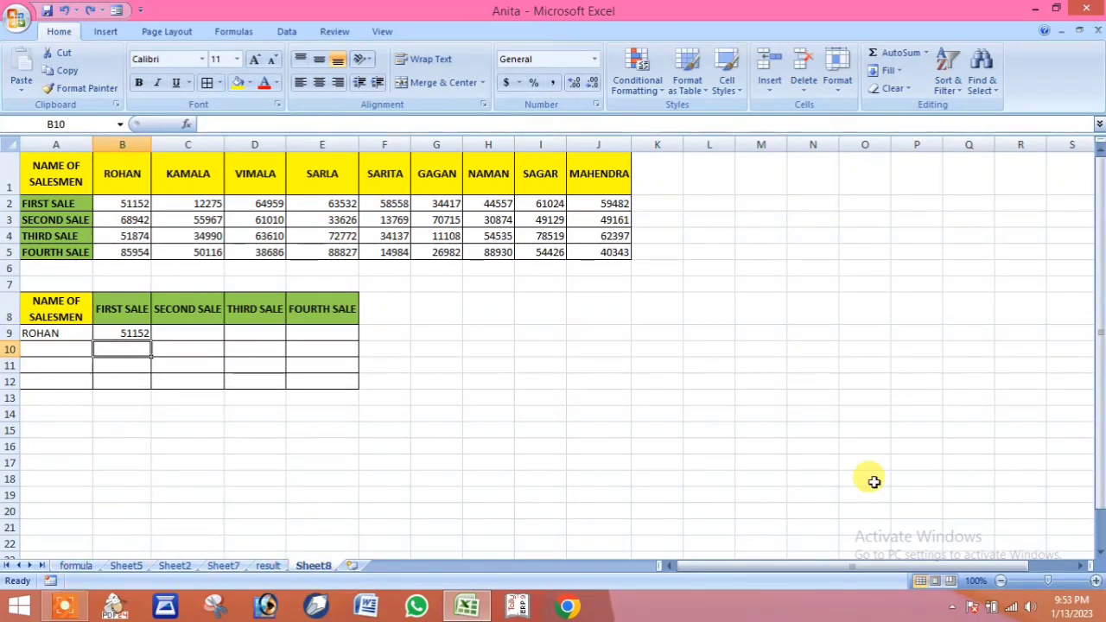
Move Sheet8 before Sheet2 in the workbook using Move or Copy Sheet.
{"action": "left_click", "coordinate": [844, 93]}
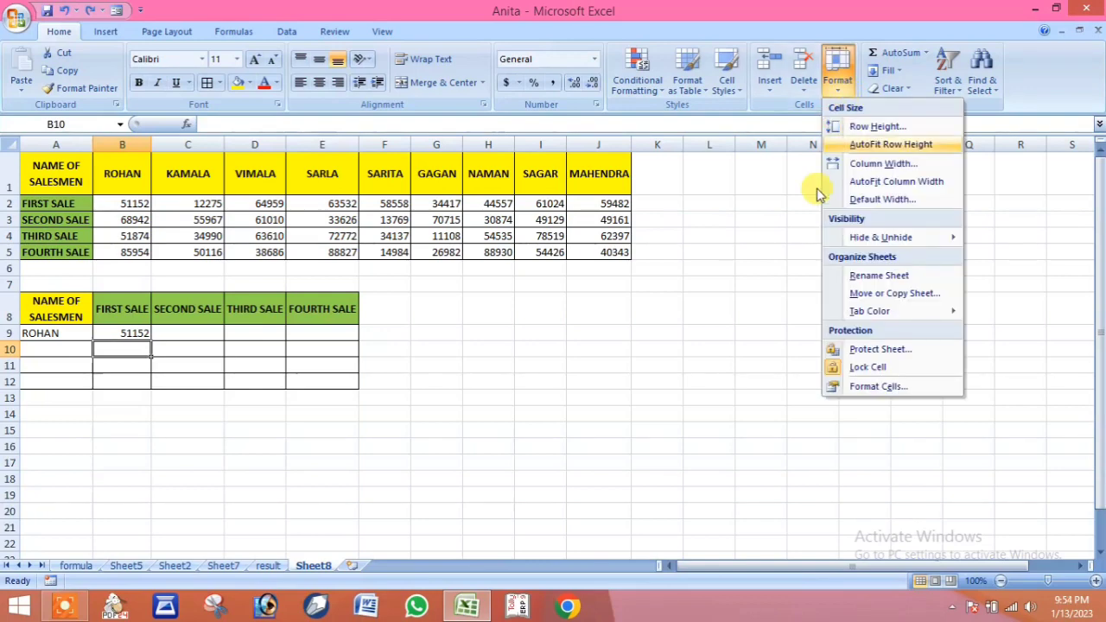
{"action": "left_click", "coordinate": [884, 295]}
{"action": "left_click", "coordinate": [644, 269]}
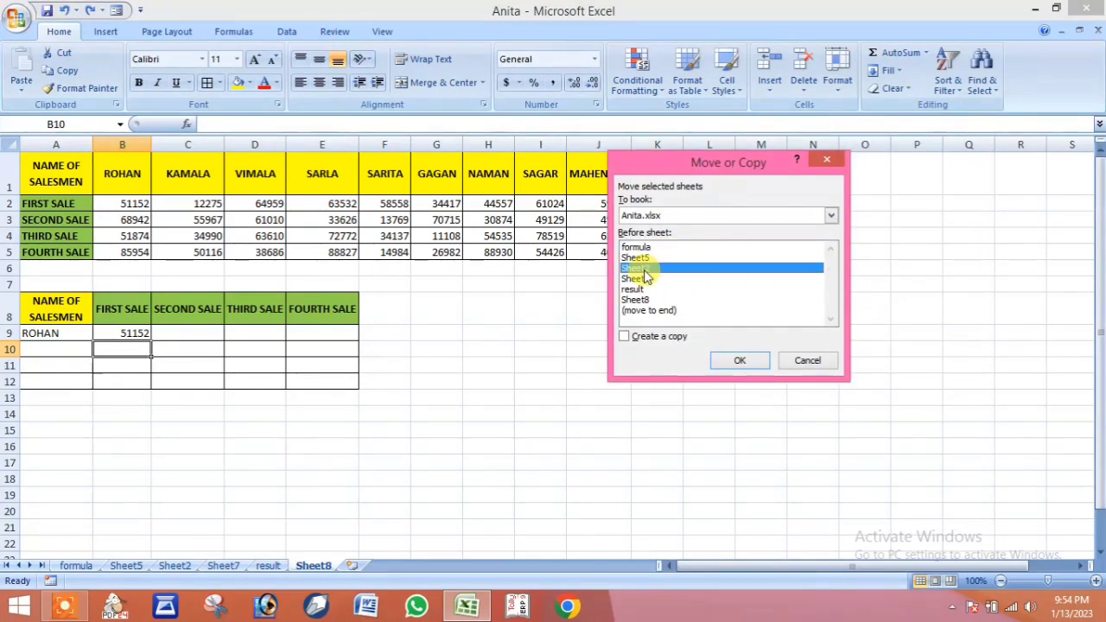
{"action": "left_click", "coordinate": [739, 359]}
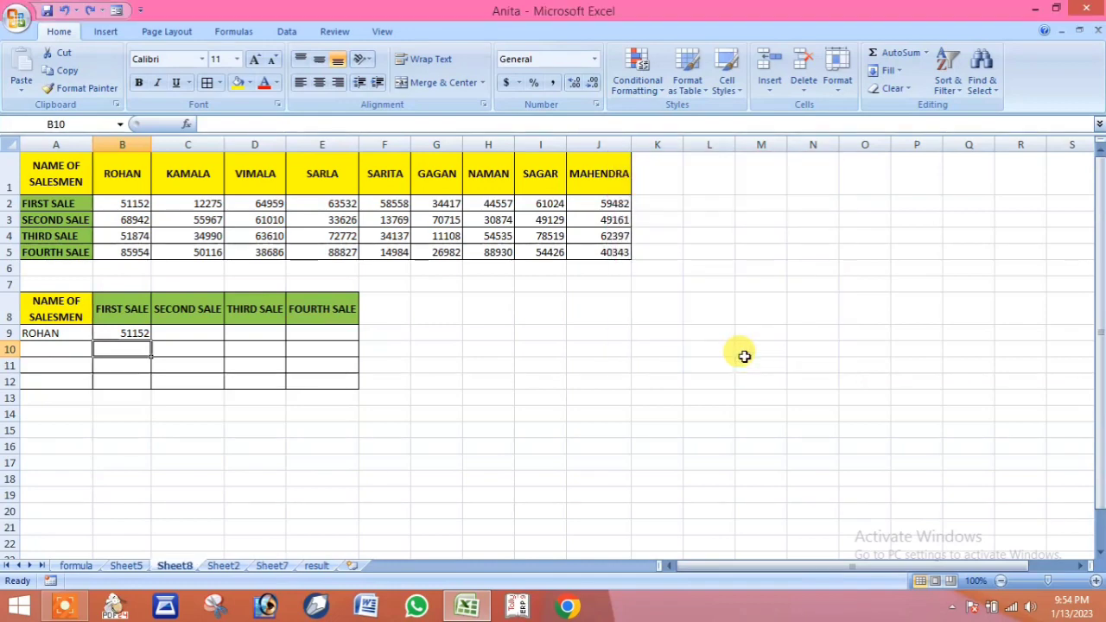